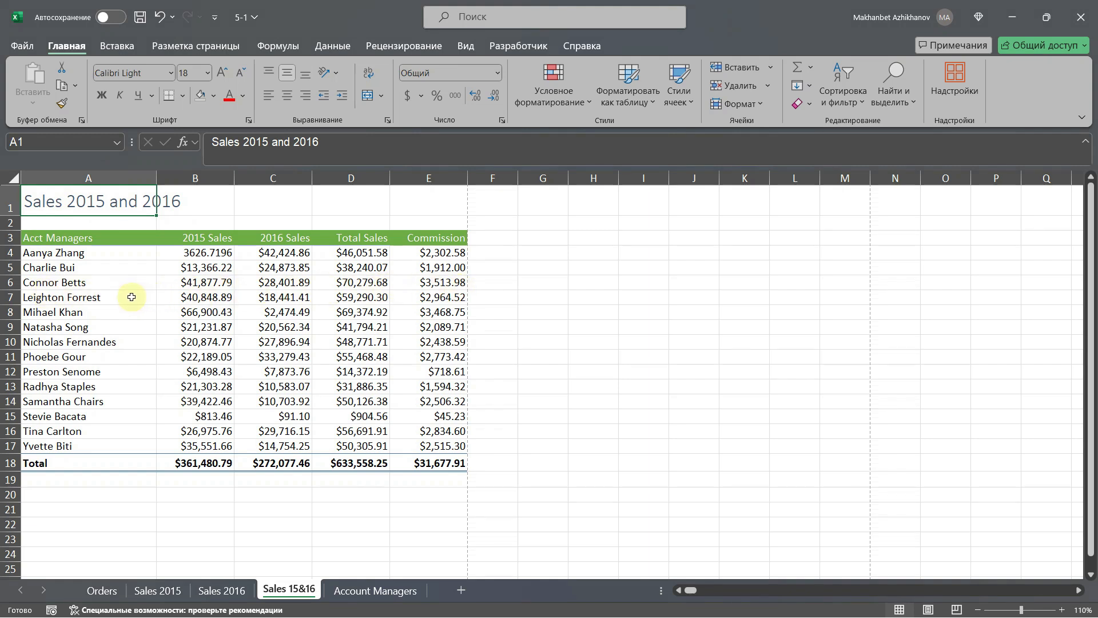
# - Fill the whole of row 6 on the Sales 15&16 sheet with yellow
pyautogui.click(10, 282)
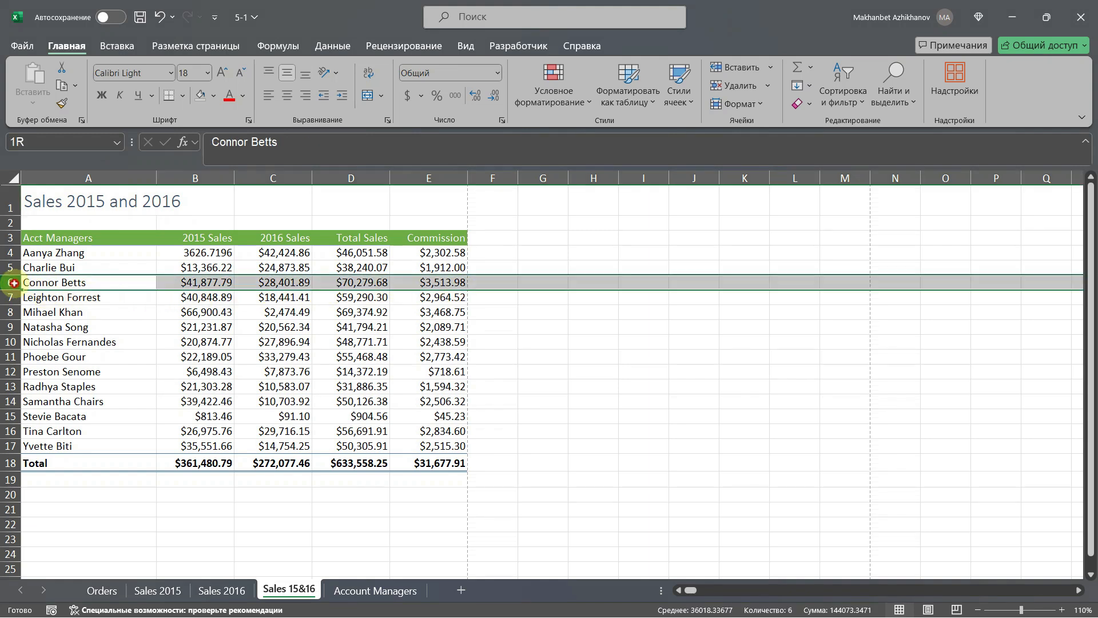
pyautogui.click(214, 95)
pyautogui.click(232, 229)
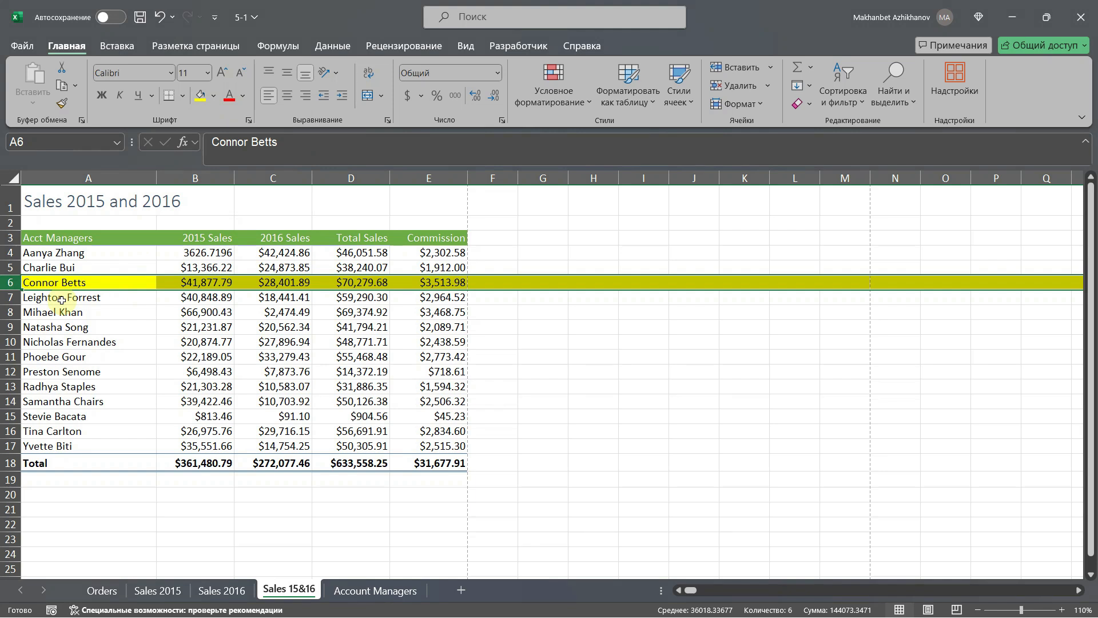
# - Examine the first four pages of the sheet's print preview, return to page 1 and go back to the worksheet
pyautogui.click(23, 48)
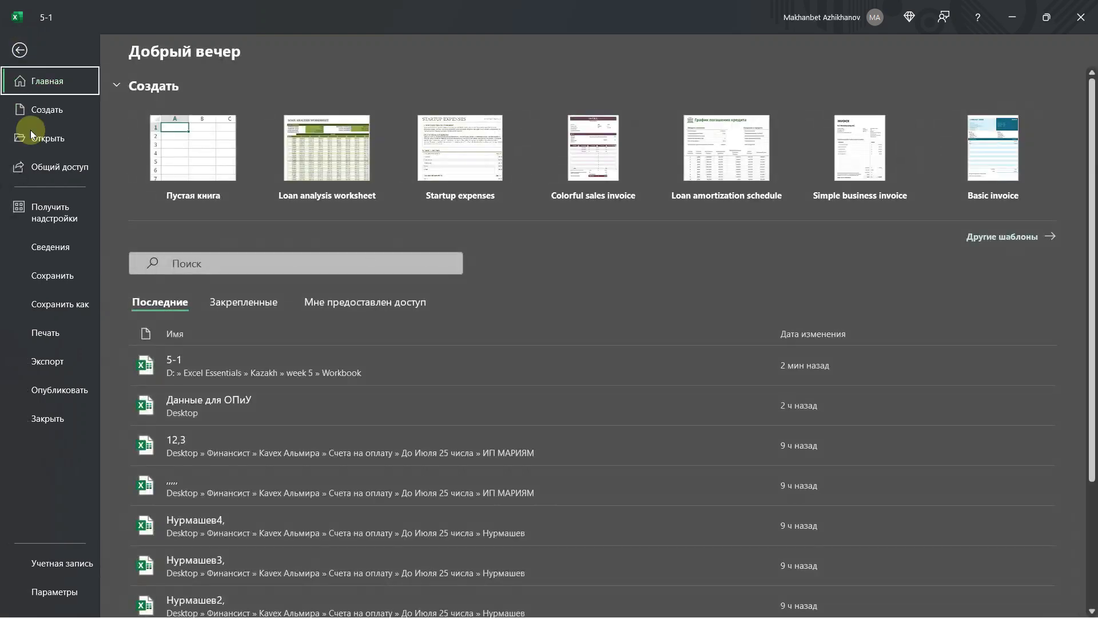
pyautogui.click(43, 327)
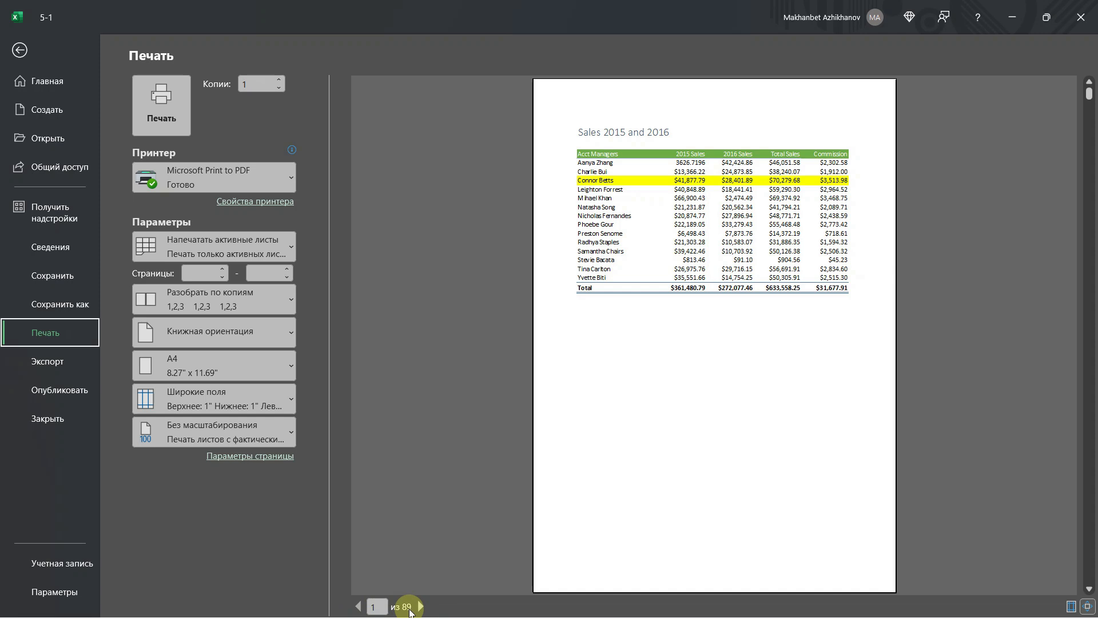
pyautogui.click(420, 607)
pyautogui.click(421, 606)
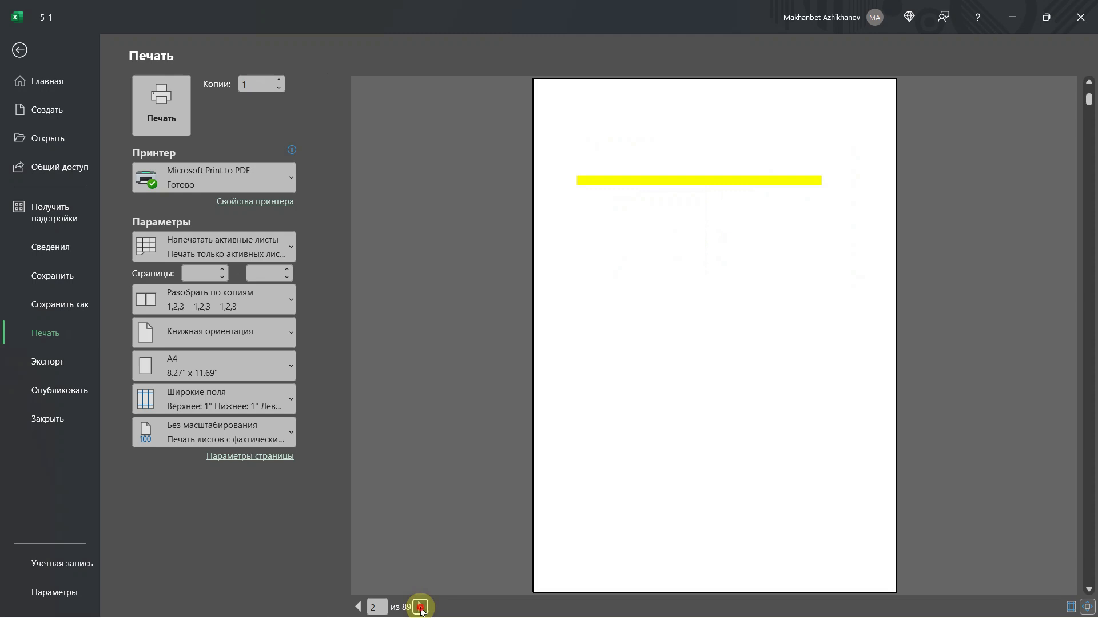
pyautogui.click(421, 606)
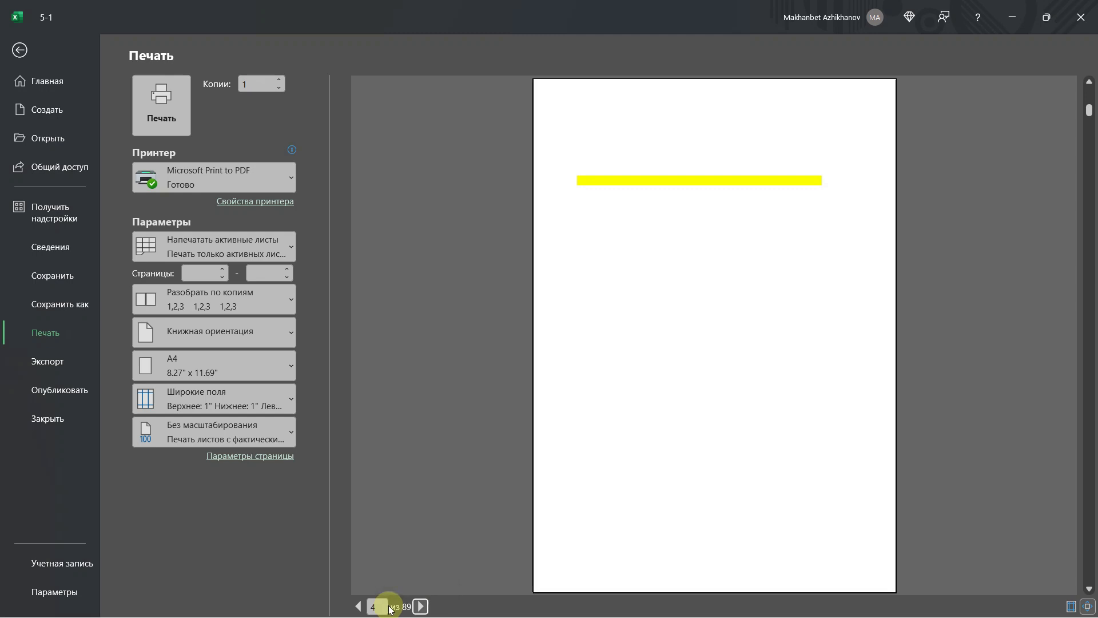
pyautogui.click(359, 606)
pyautogui.click(359, 606)
pyautogui.click(358, 606)
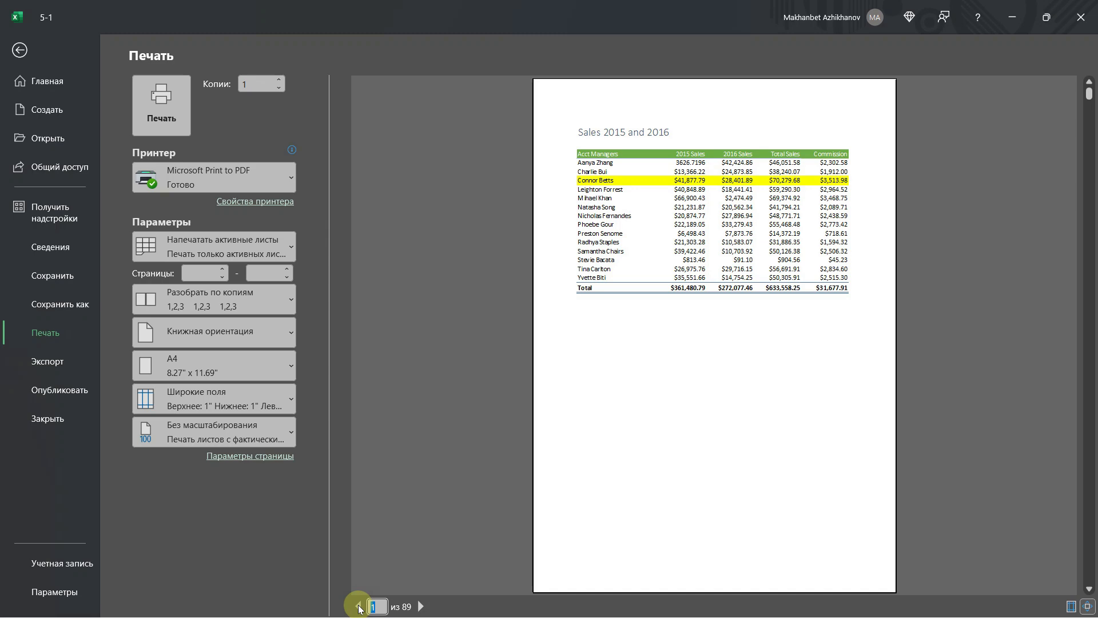
pyautogui.press('Escape')
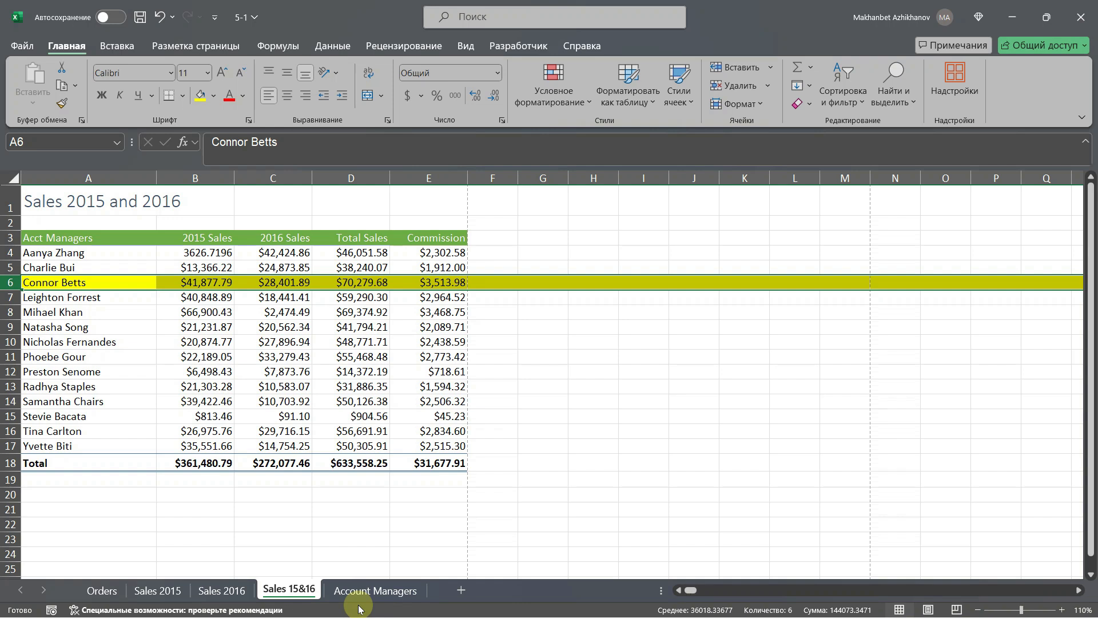
# - Remove the fill from the whole of row 6 and fill only its table cells A6:E6 with yellow
pyautogui.click(213, 96)
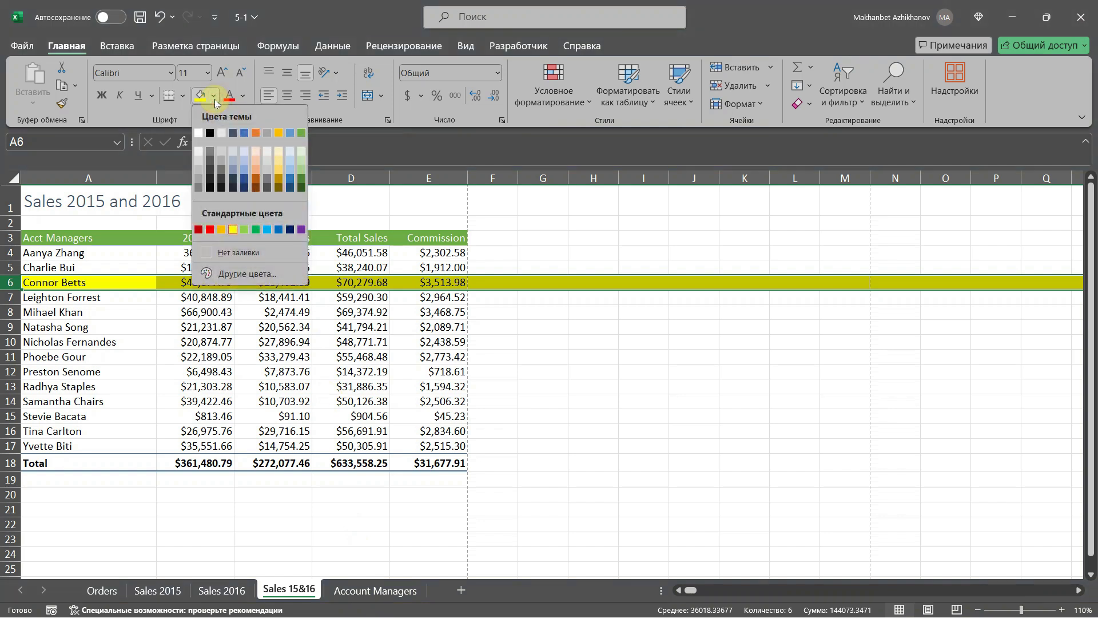
pyautogui.click(234, 253)
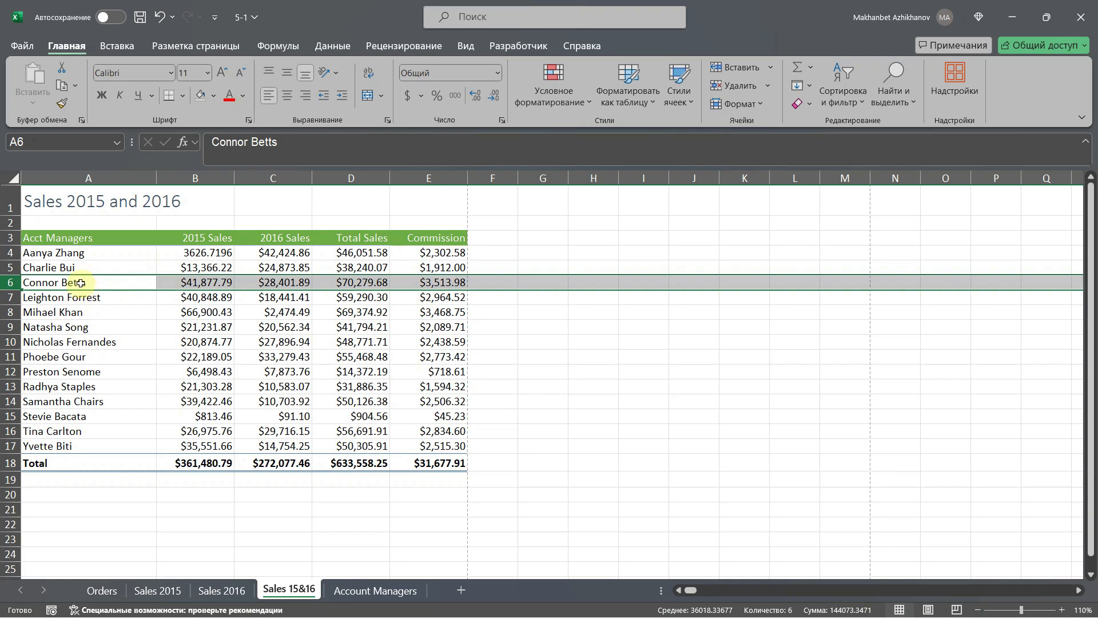
pyautogui.click(81, 282)
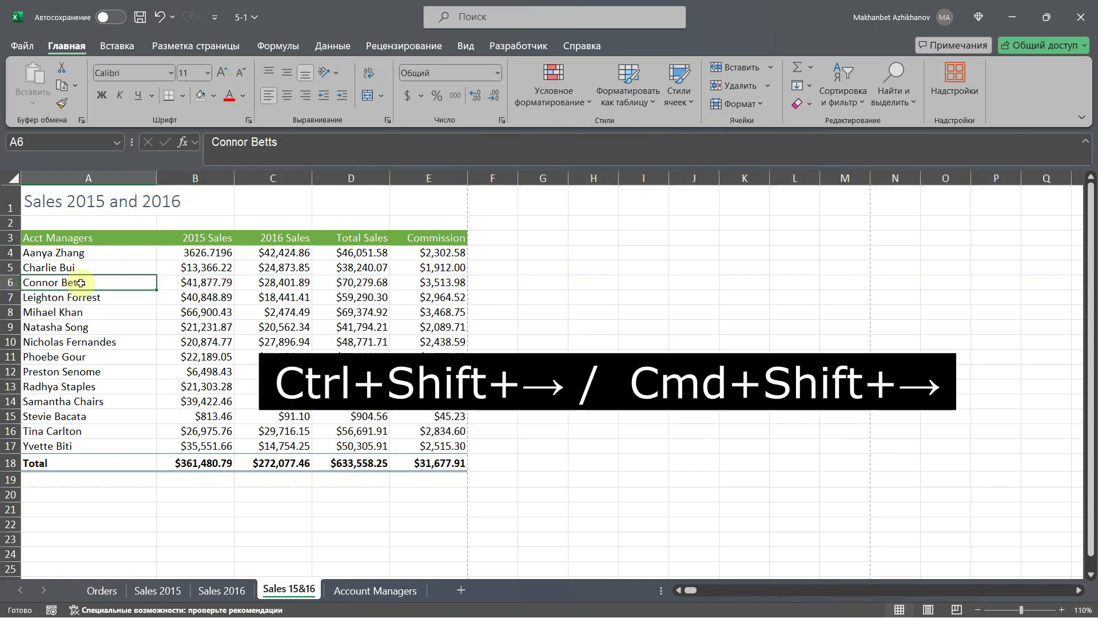
pyautogui.hotkey('ctrl', 'shift', 'Right')
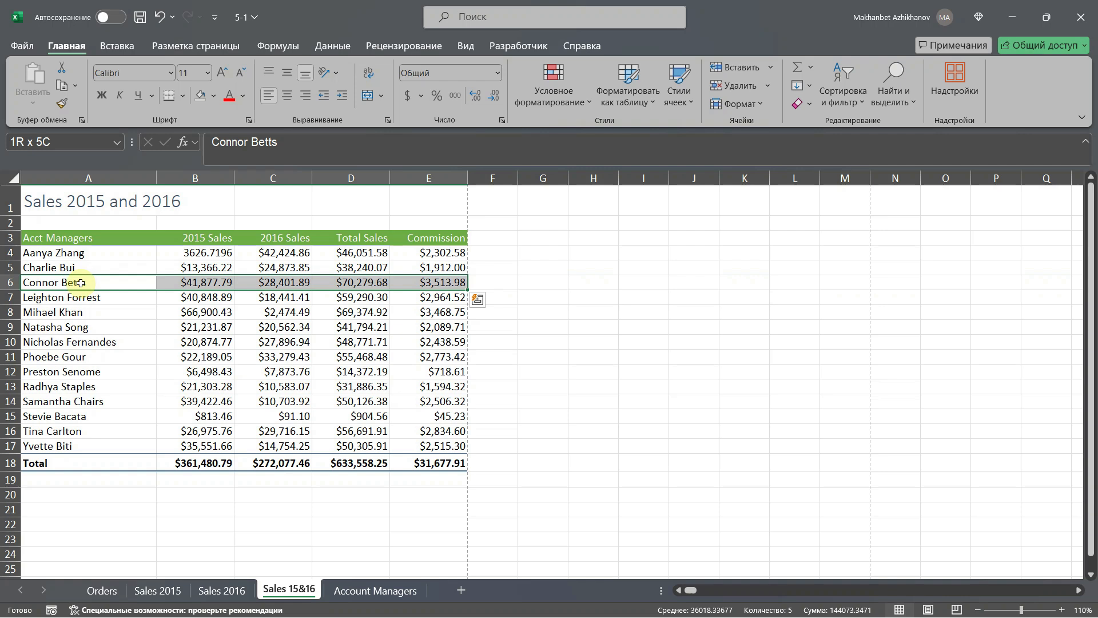
pyautogui.click(213, 95)
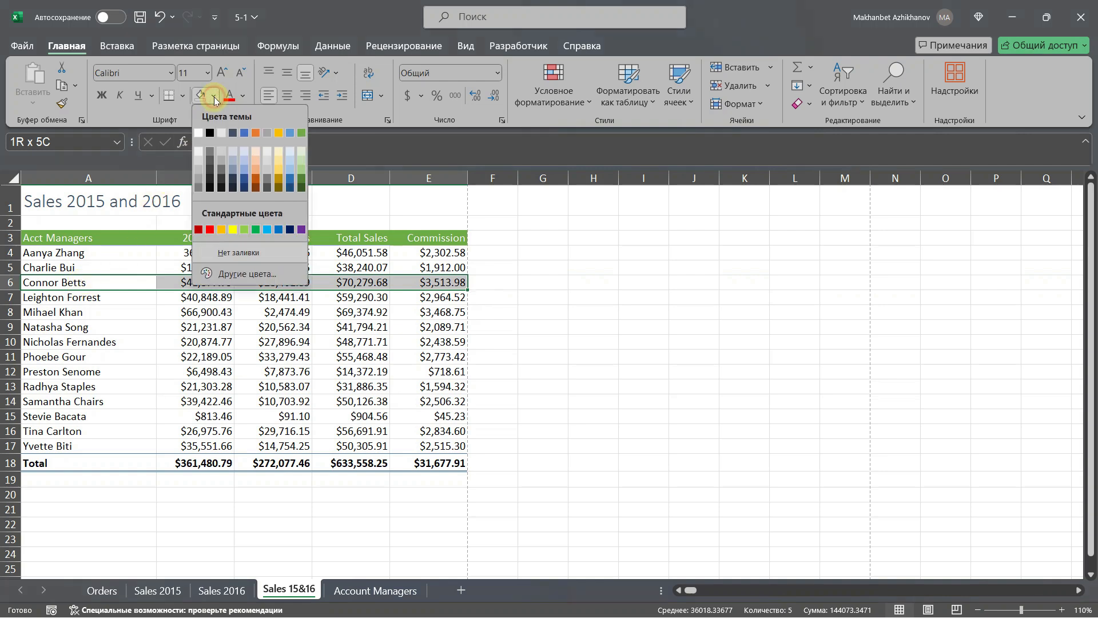
pyautogui.click(233, 229)
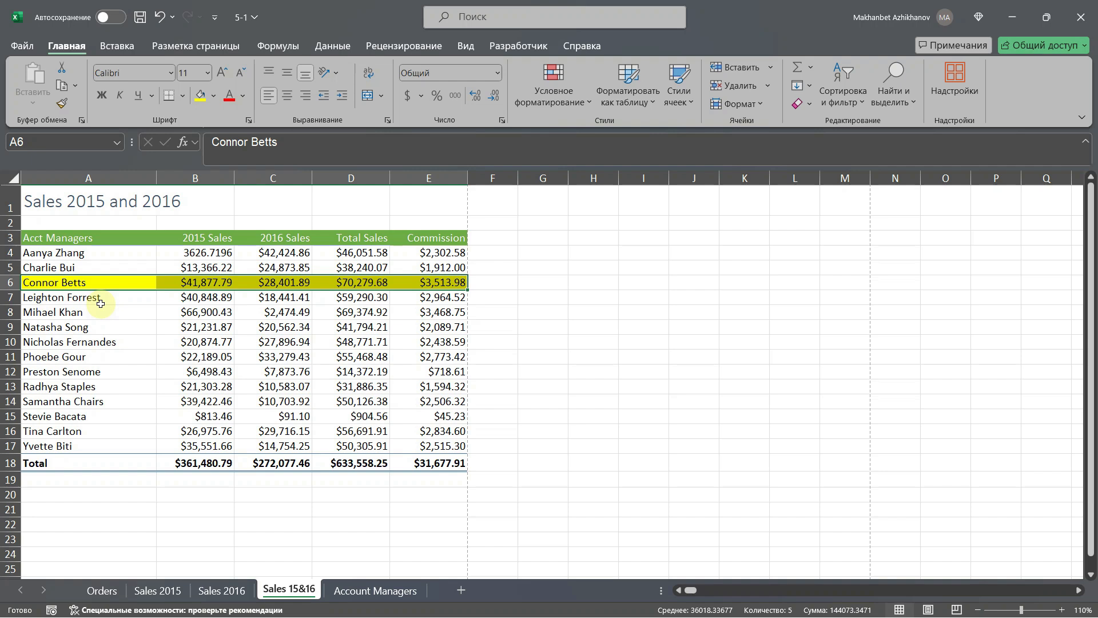
# - Set the print settings to print only the selected range A3:C18, from the account managers to the 2016 sales
pyautogui.moveTo(87, 238); pyautogui.dragTo(290, 465)
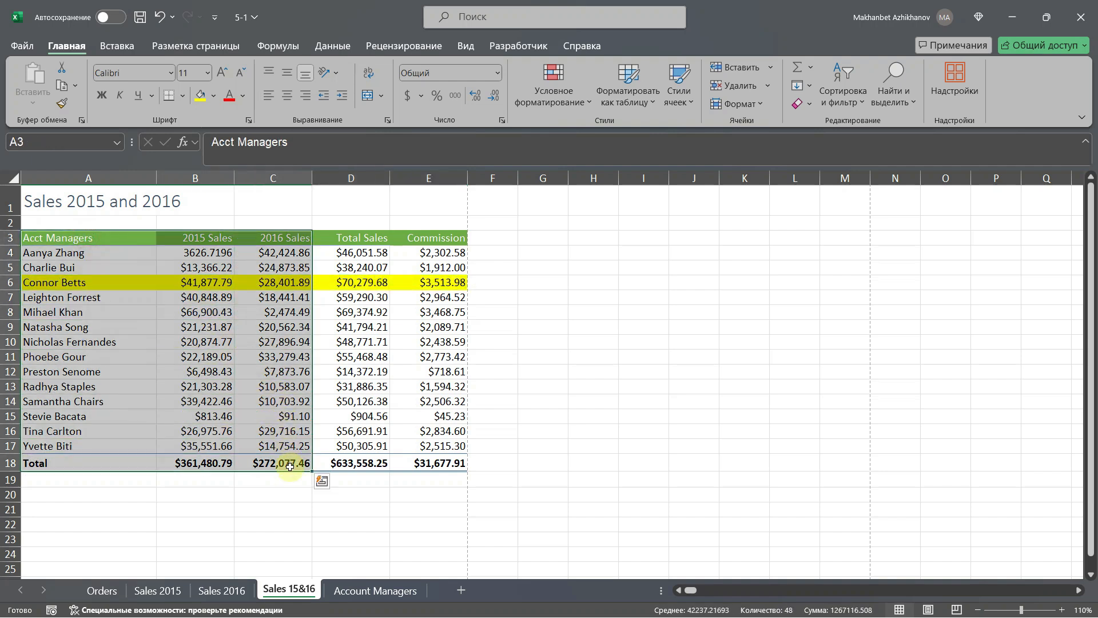
pyautogui.hotkey('ctrl', 'p')
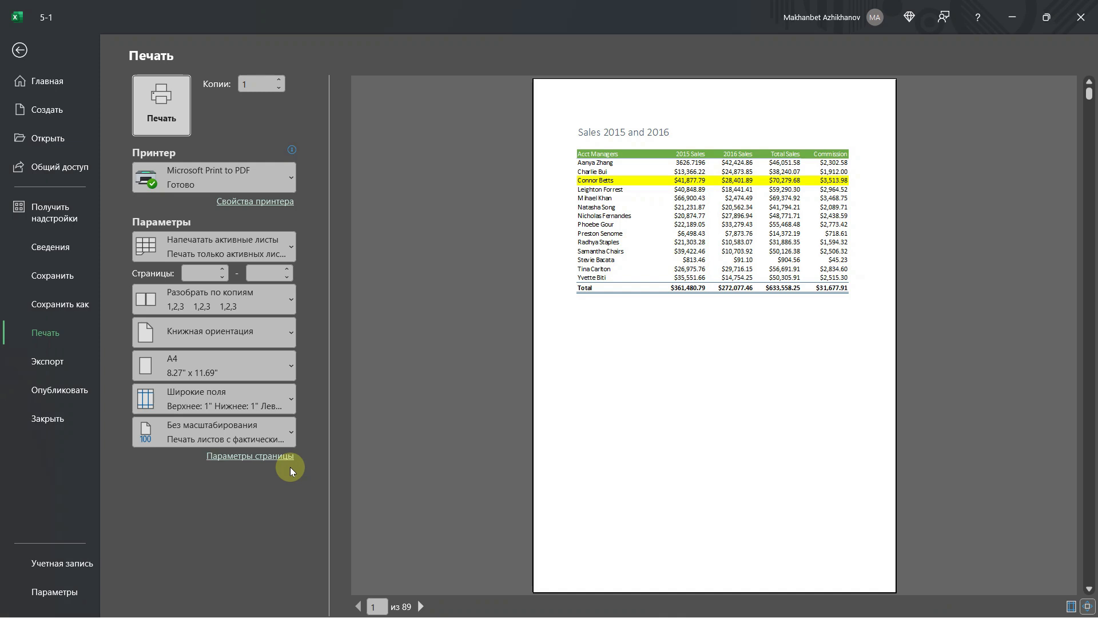
pyautogui.click(273, 254)
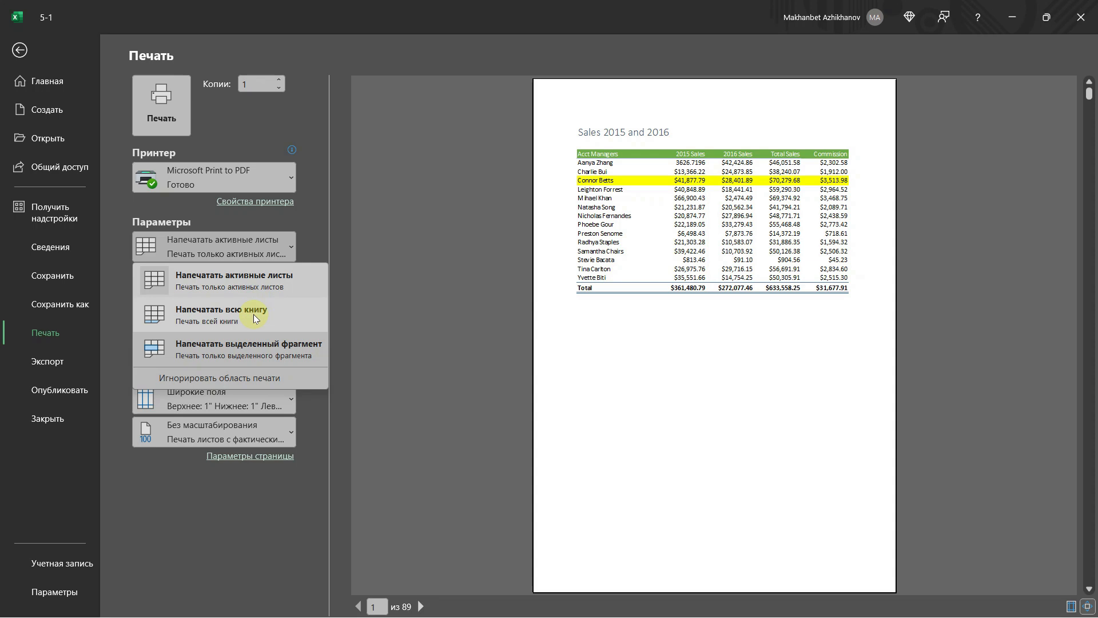
pyautogui.click(255, 357)
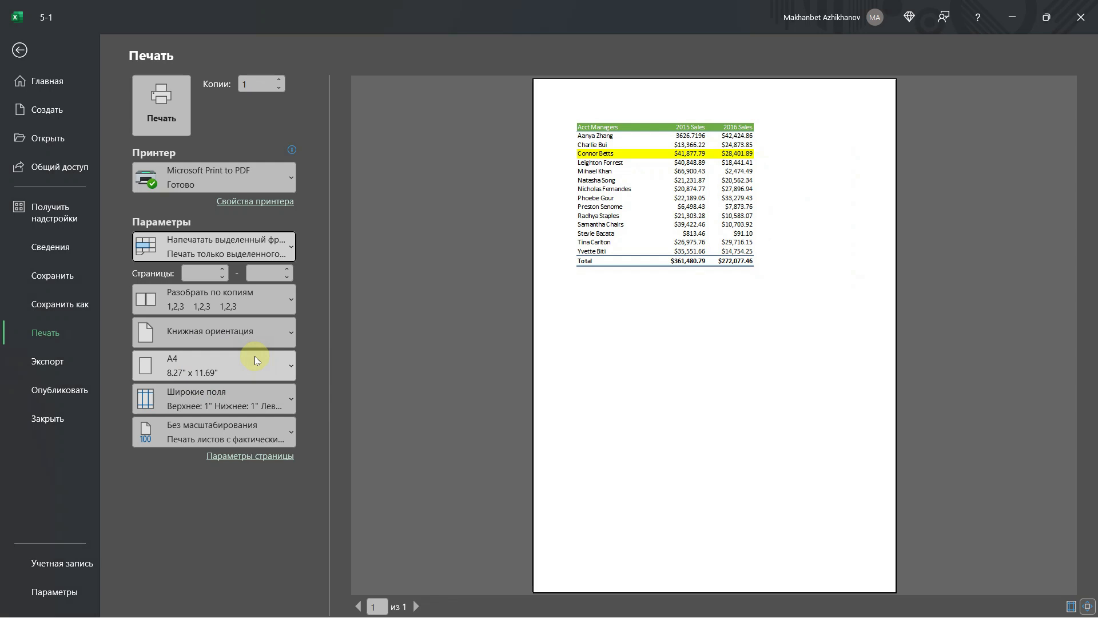
# - Examine the available margin, page orientation and paper size options in the print settings
pyautogui.click(280, 402)
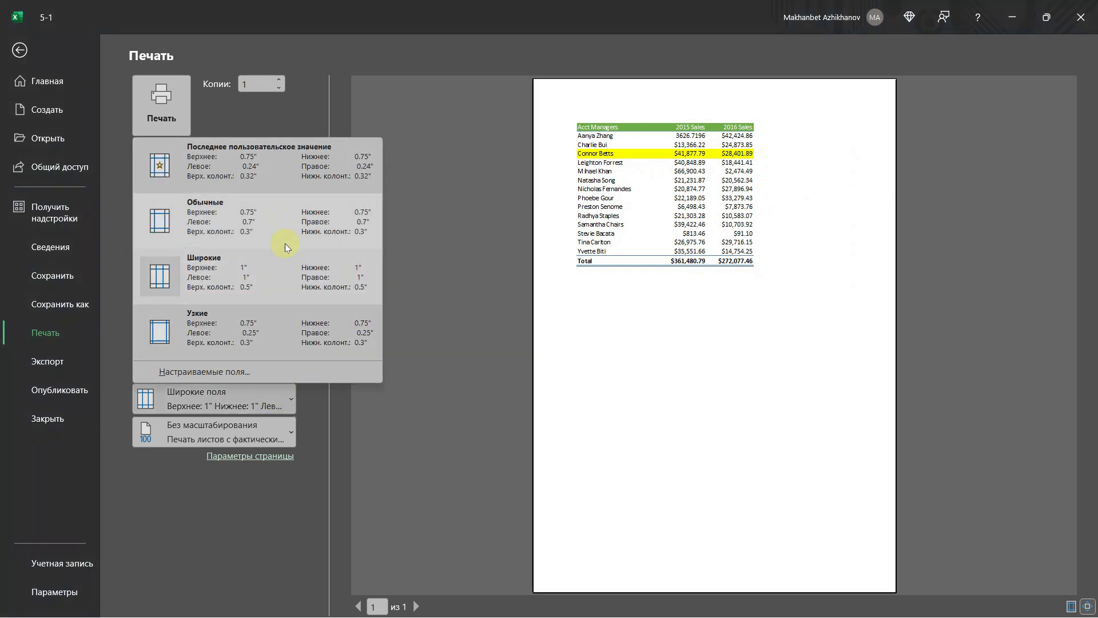
pyautogui.click(265, 403)
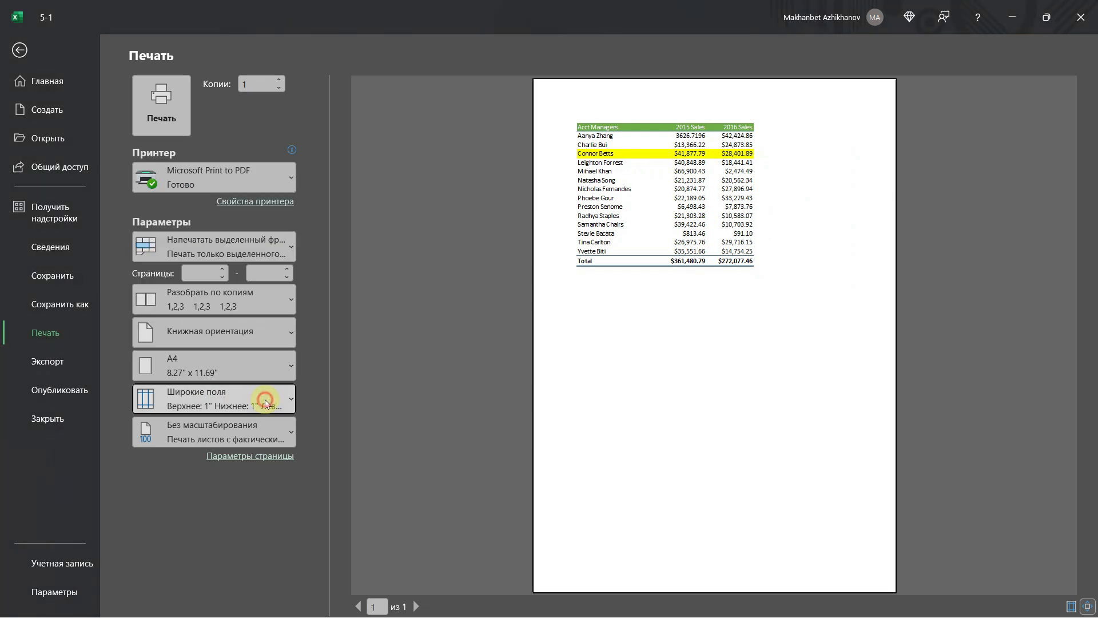
pyautogui.click(278, 333)
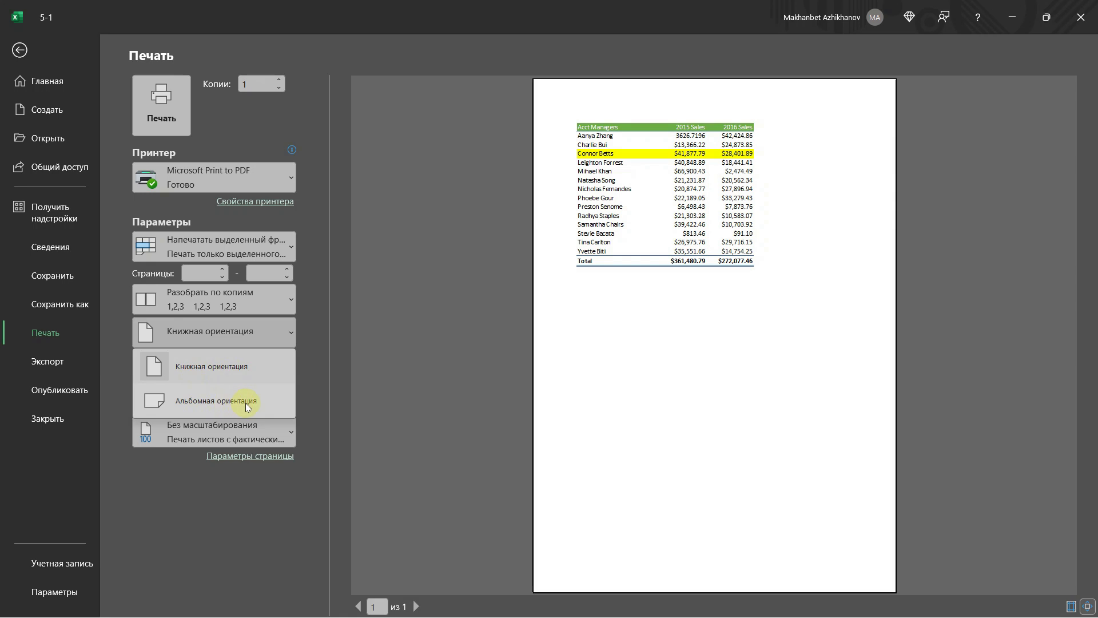
pyautogui.click(271, 332)
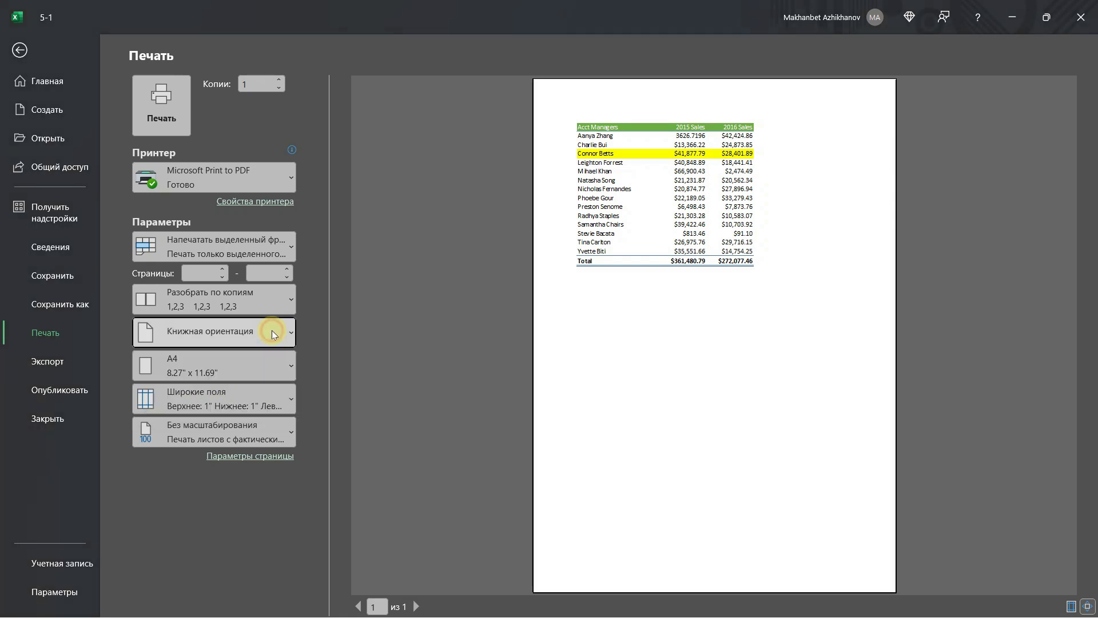
pyautogui.click(273, 364)
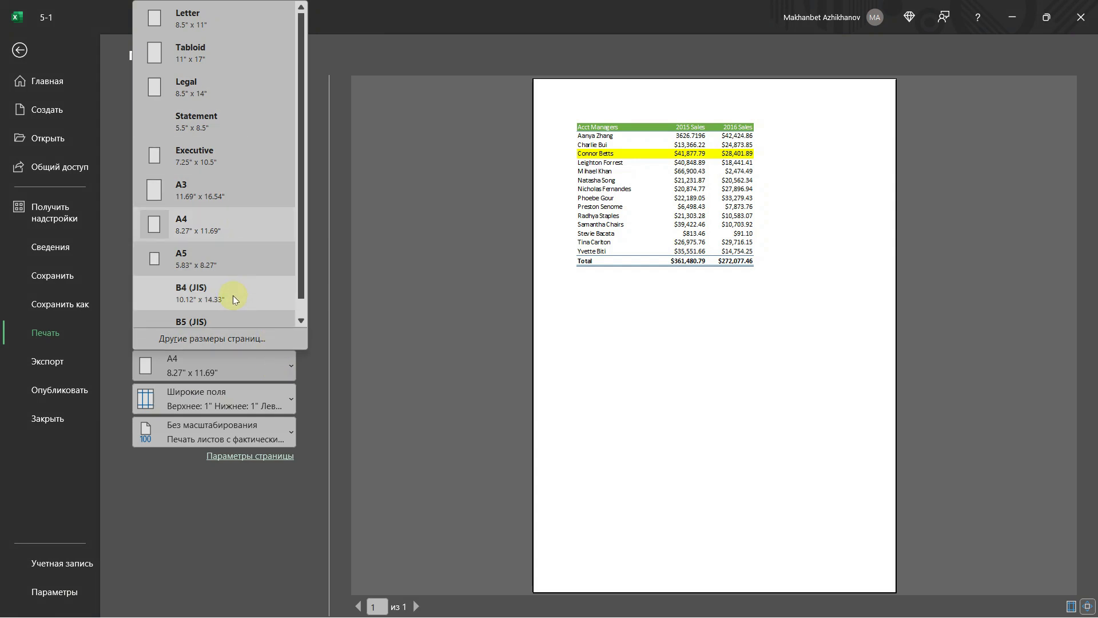
pyautogui.click(238, 360)
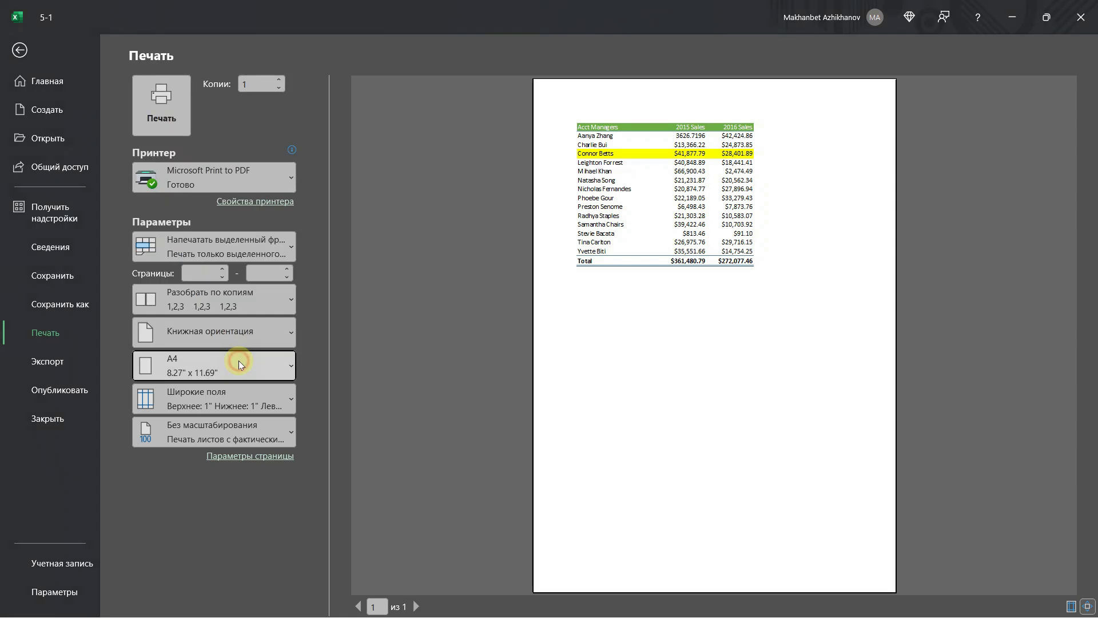
# - Choose Microsoft Print to PDF as the printer
pyautogui.click(269, 174)
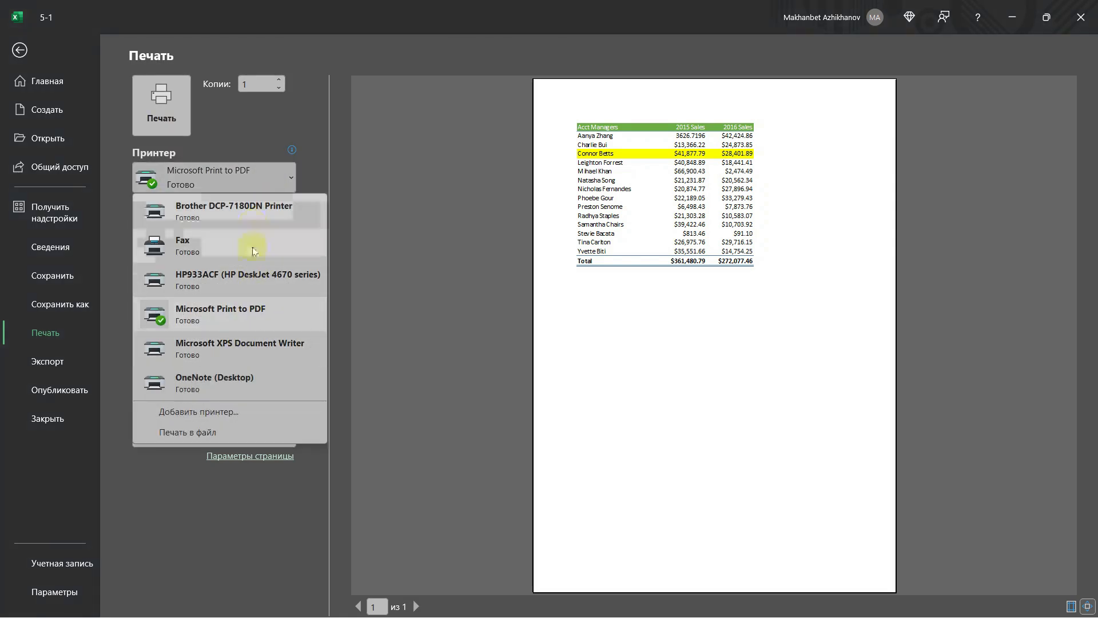
pyautogui.click(252, 310)
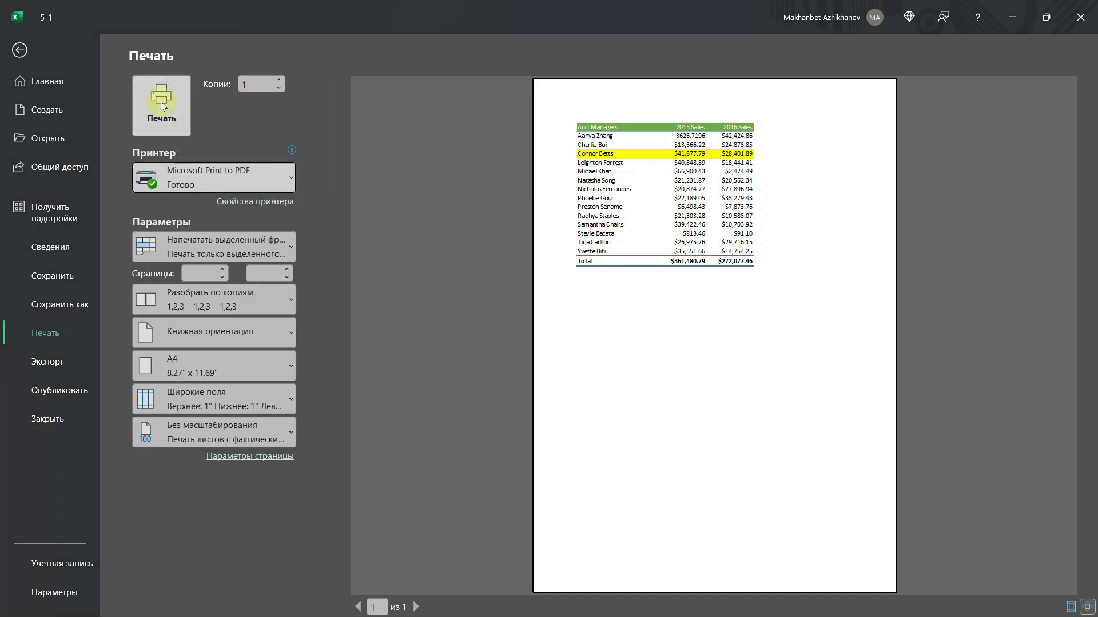